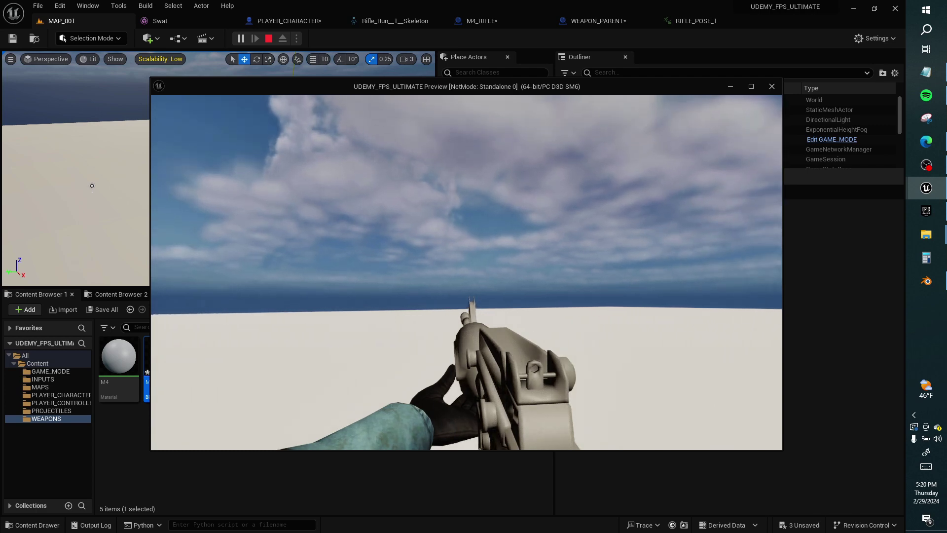
- Close the game preview, attach the skeletal mesh directly under the capsule, and play-test MAP_001
{"action": "key", "text": "alt+Tab"}
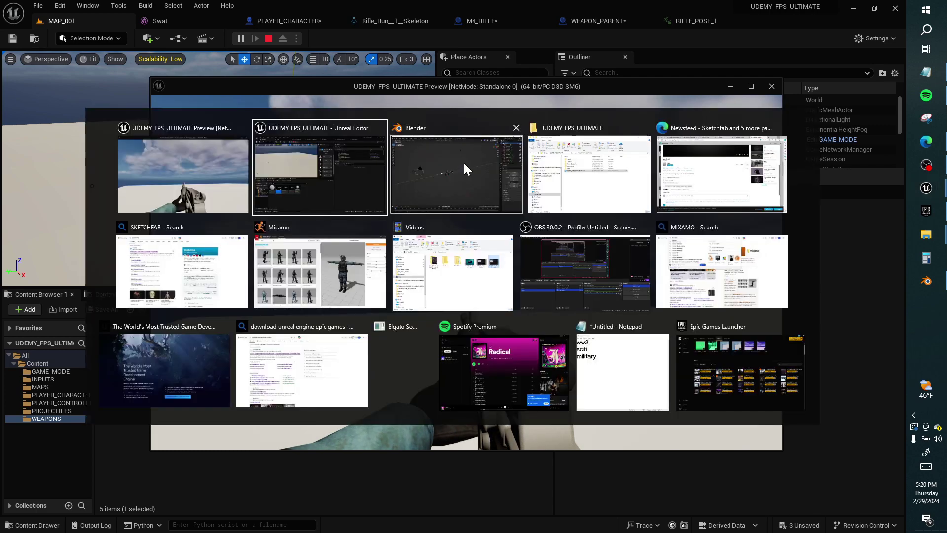
{"action": "left_click", "coordinate": [243, 128]}
{"action": "left_click", "coordinate": [289, 20]}
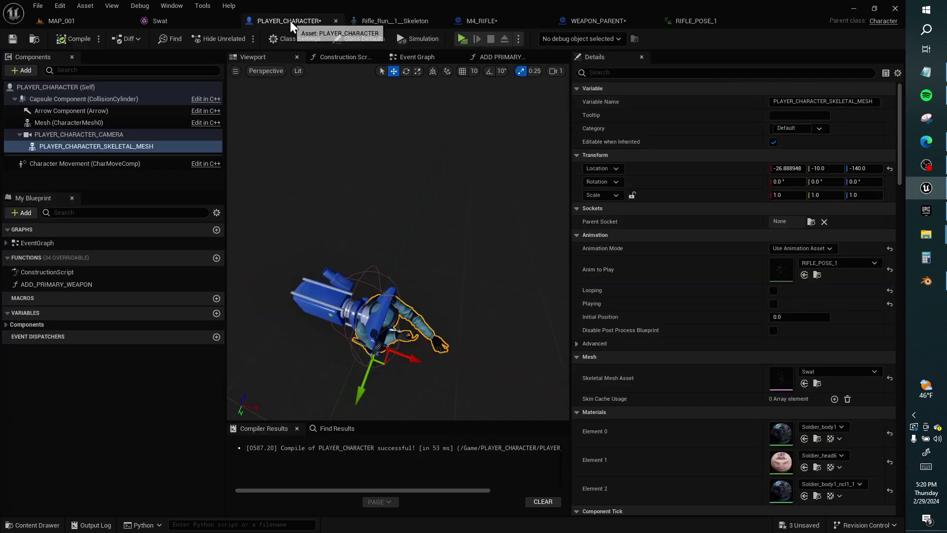
{"action": "left_click_drag", "start_coordinate": [152, 145], "coordinate": [148, 100]}
{"action": "left_click", "coordinate": [96, 23]}
{"action": "left_click", "coordinate": [237, 35]}
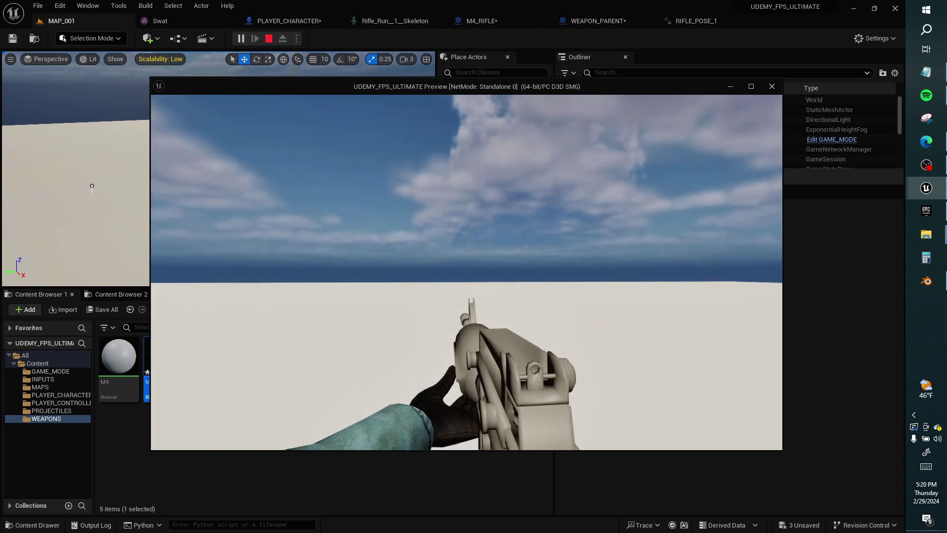
- Shift the first-person camera along Y, re-nest the skeletal mesh under it, and compile PLAYER_CHARACTER
{"action": "key", "text": "alt+Tab"}
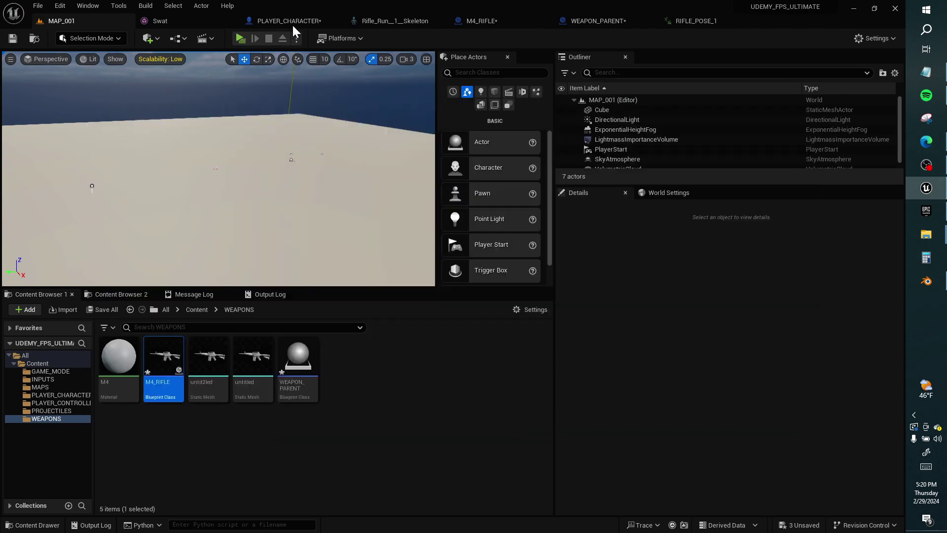
{"action": "left_click", "coordinate": [290, 22]}
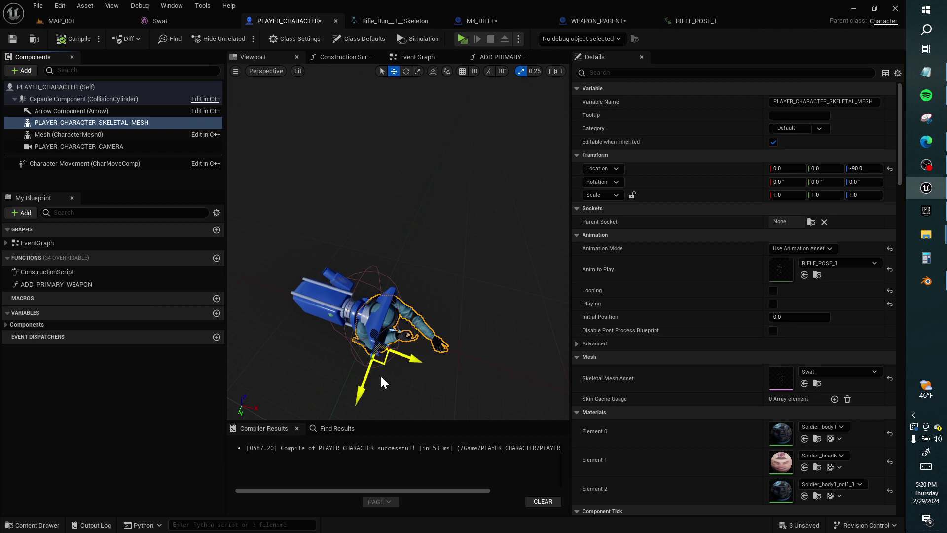
{"action": "left_click_drag", "start_coordinate": [358, 392], "coordinate": [362, 389]}
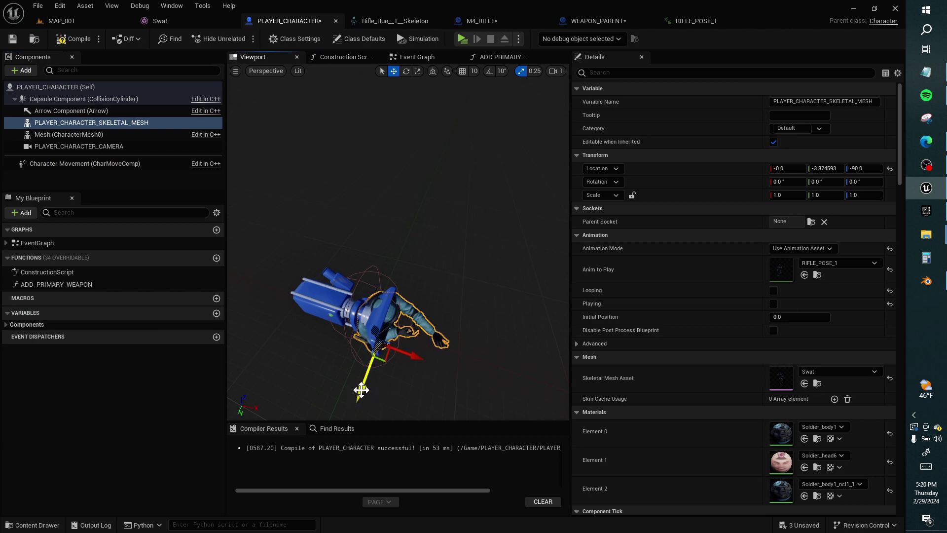
{"action": "key", "text": "ctrl+z"}
{"action": "left_click", "coordinate": [148, 146]}
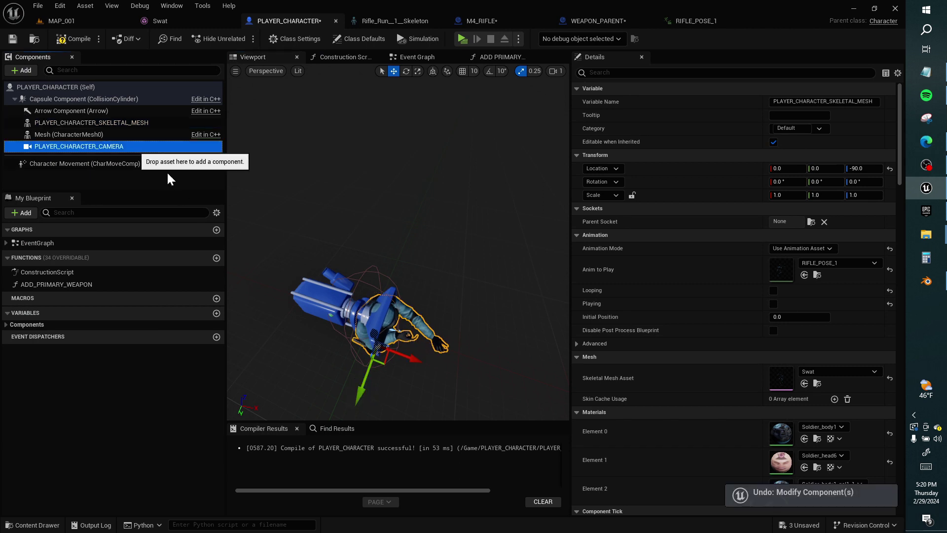
{"action": "left_click_drag", "start_coordinate": [385, 374], "coordinate": [385, 354]}
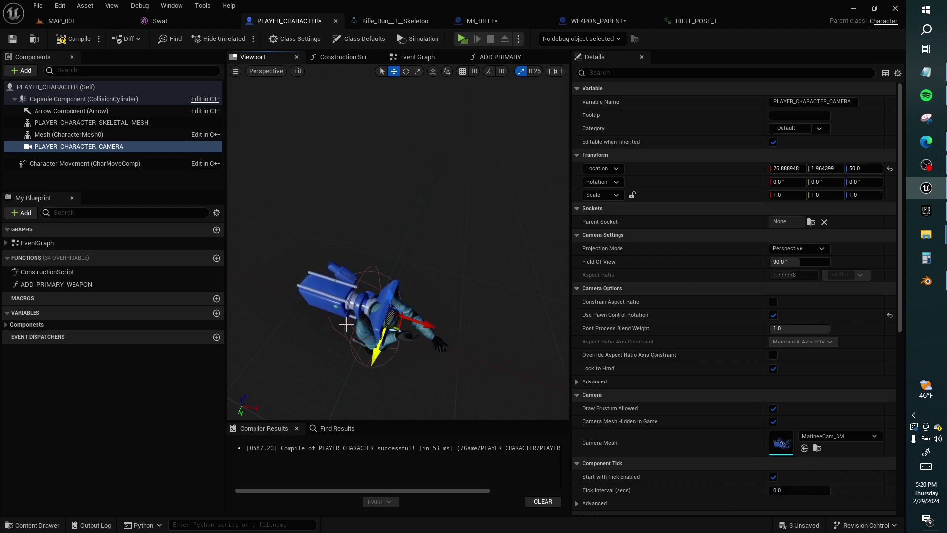
{"action": "mouse_move", "coordinate": [132, 150]}
{"action": "left_mouse_down"}
{"action": "mouse_move", "coordinate": [147, 137]}
{"action": "mouse_move", "coordinate": [149, 114]}
{"action": "mouse_move", "coordinate": [146, 150]}
{"action": "left_mouse_up"}
{"action": "left_click", "coordinate": [91, 43]}
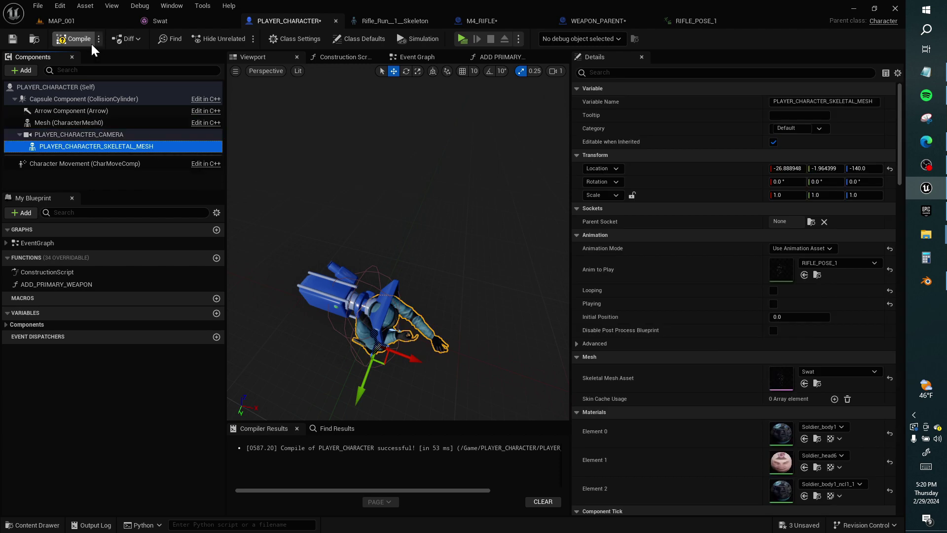
- Play-test MAP_001 with the adjusted arms, then close the preview and open RIFLE_POSE_1
{"action": "left_click", "coordinate": [91, 23]}
{"action": "left_click", "coordinate": [240, 38]}
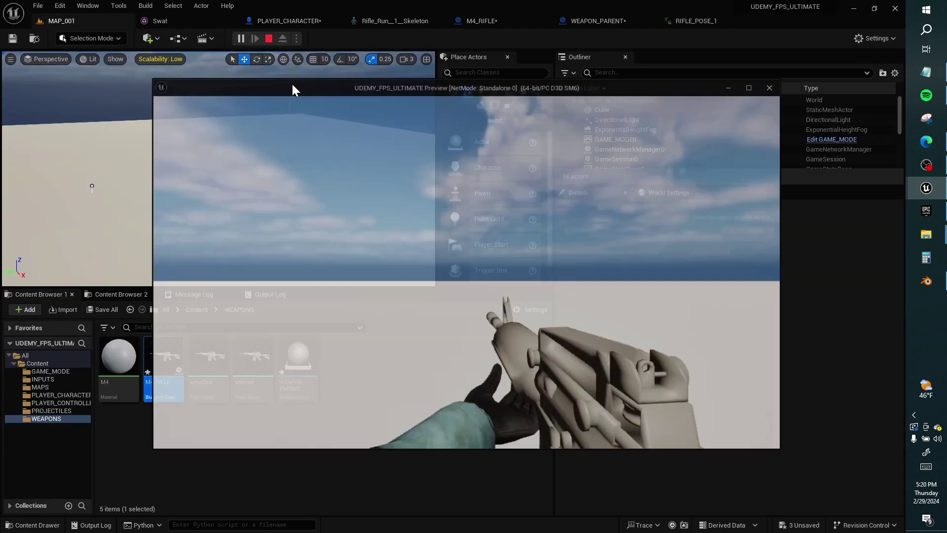
{"action": "left_click", "coordinate": [372, 241]}
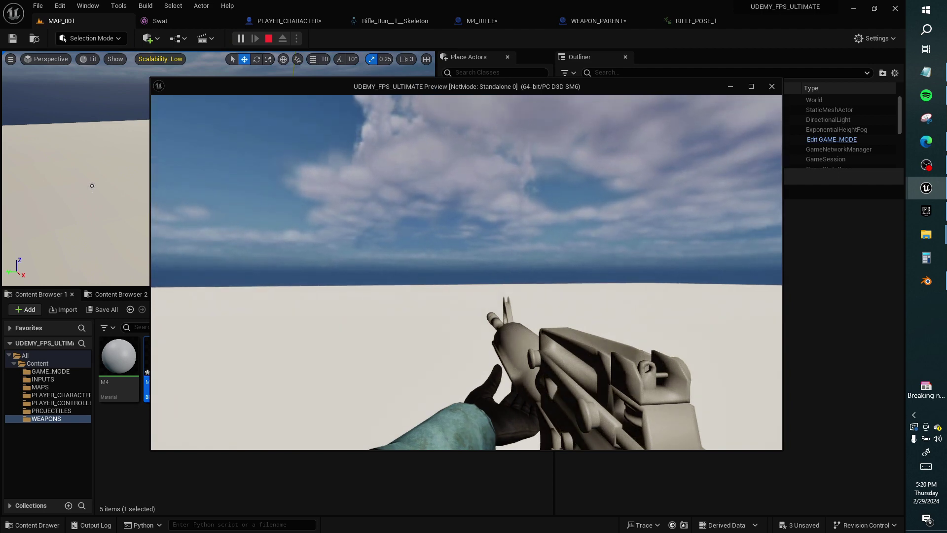
{"action": "key", "text": "alt+Tab"}
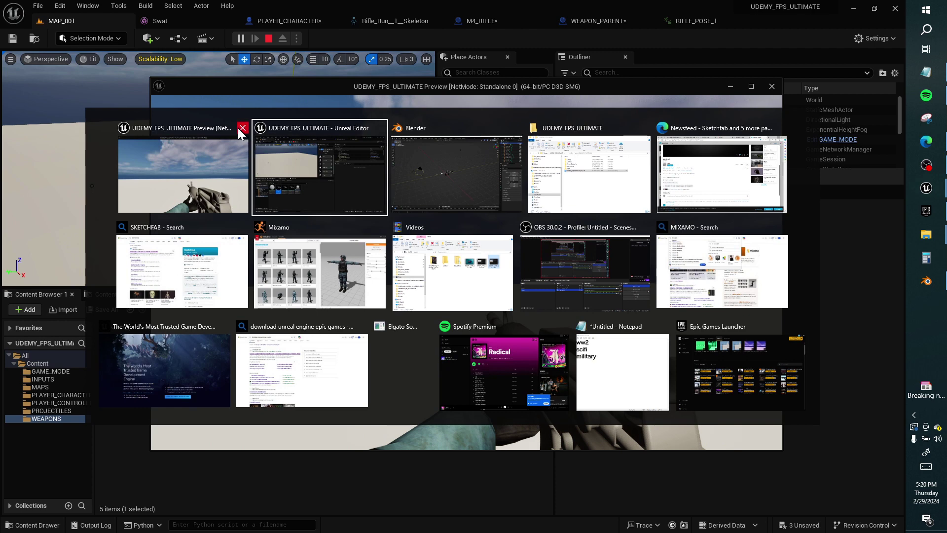
{"action": "left_click", "coordinate": [237, 129]}
{"action": "left_click", "coordinate": [692, 19]}
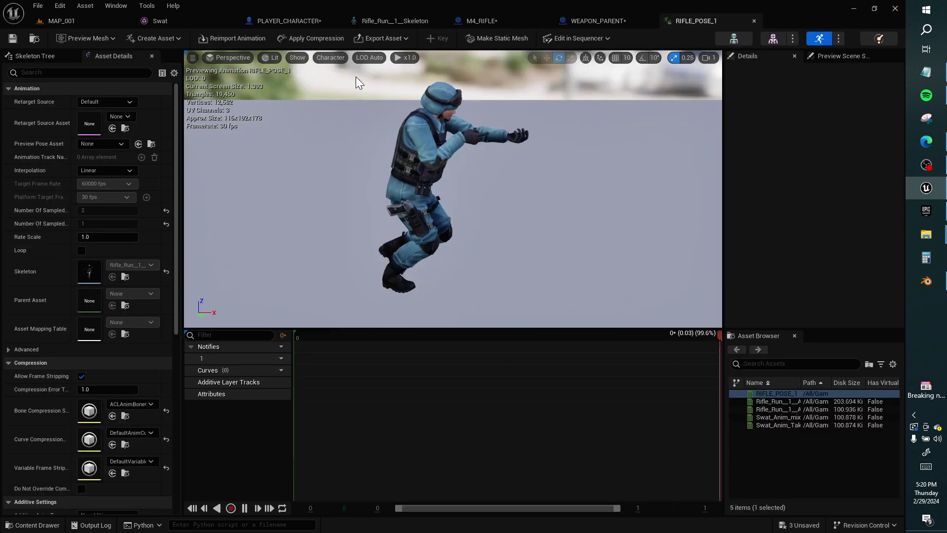
- In the skeleton editor, rotate the LeftShoulder bone about 2.5° so its first rotation value reads 72.4672
{"action": "left_click", "coordinate": [723, 38]}
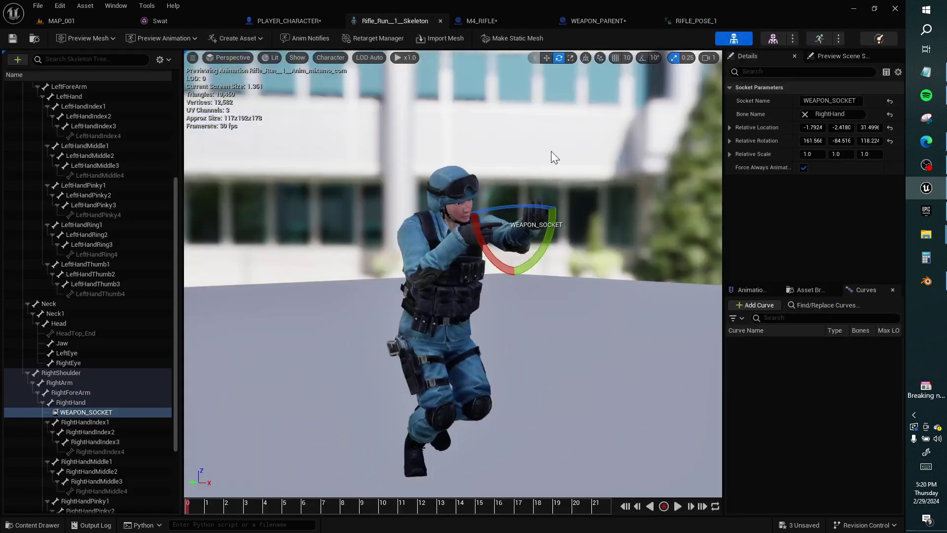
{"action": "left_click_drag", "start_coordinate": [442, 274], "coordinate": [210, 354], "text": "alt"}
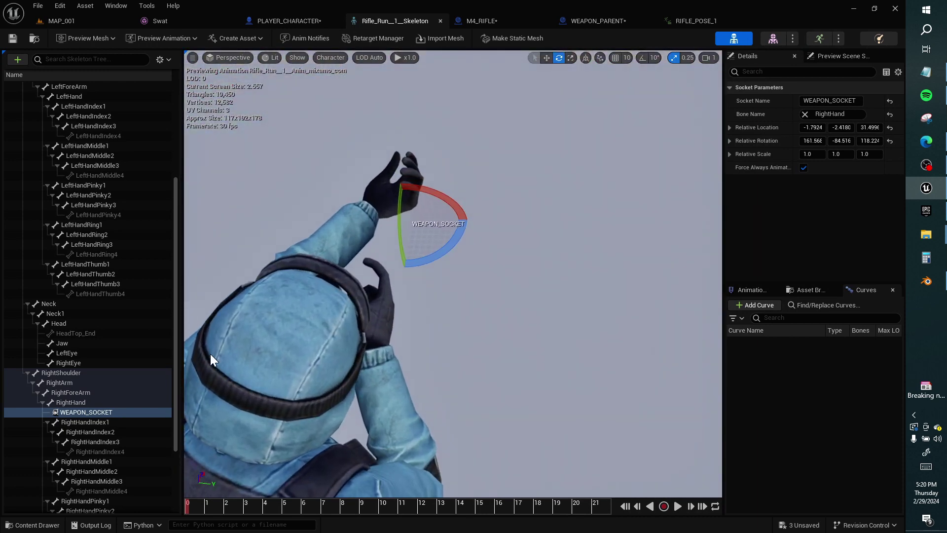
{"action": "left_click", "coordinate": [91, 402]}
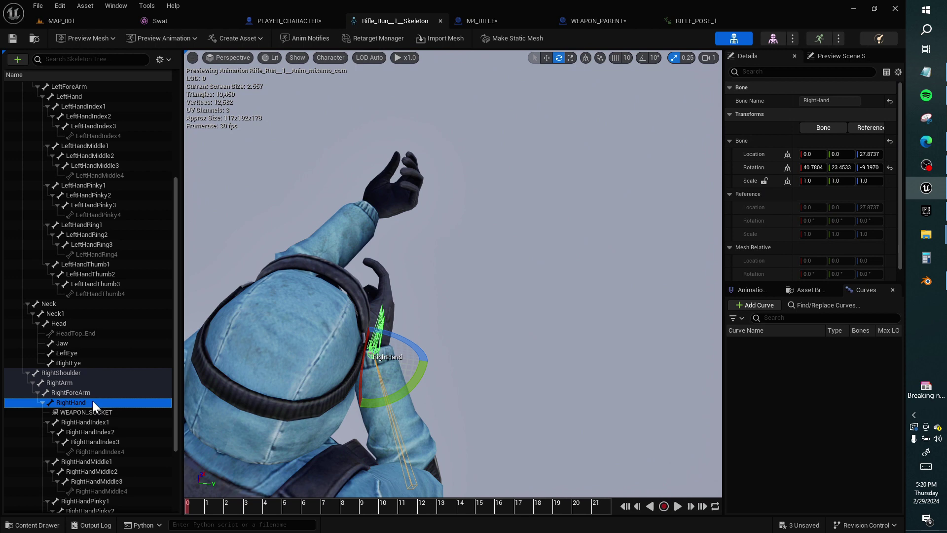
{"action": "left_click", "coordinate": [87, 376]}
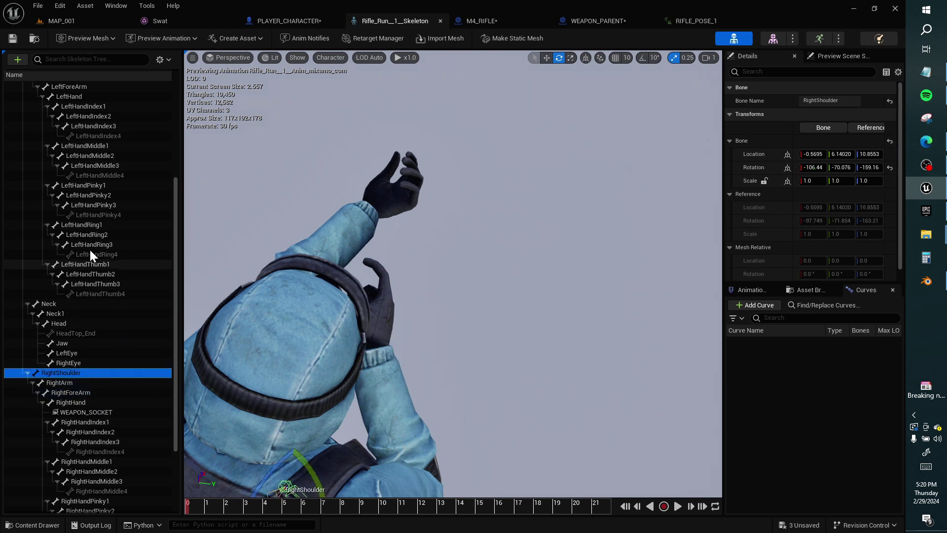
{"action": "scroll", "coordinate": [87, 142], "scroll_direction": "up", "scroll_amount": 3}
{"action": "left_click", "coordinate": [87, 129]}
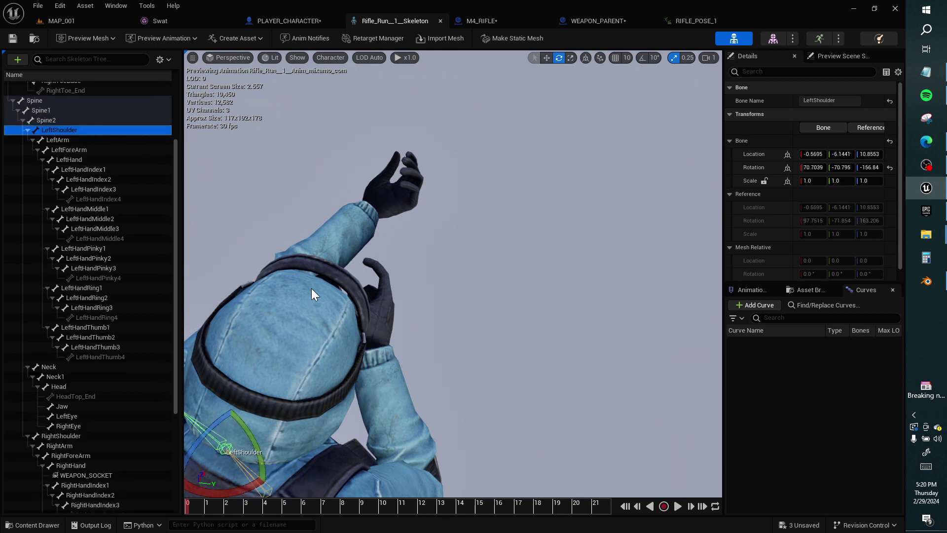
{"action": "left_click_drag", "start_coordinate": [312, 288], "coordinate": [290, 340], "text": "alt"}
{"action": "left_click_drag", "start_coordinate": [252, 378], "coordinate": [253, 377]}
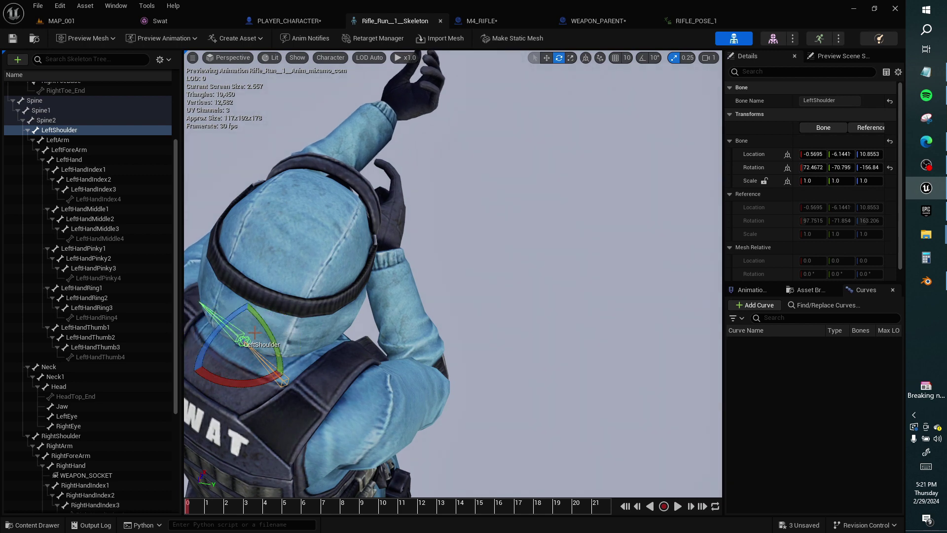
- Bring up the Create Asset > Create Animation menu
{"action": "left_click", "coordinate": [172, 39]}
{"action": "left_click", "coordinate": [220, 35]}
{"action": "mouse_move", "coordinate": [252, 69]}
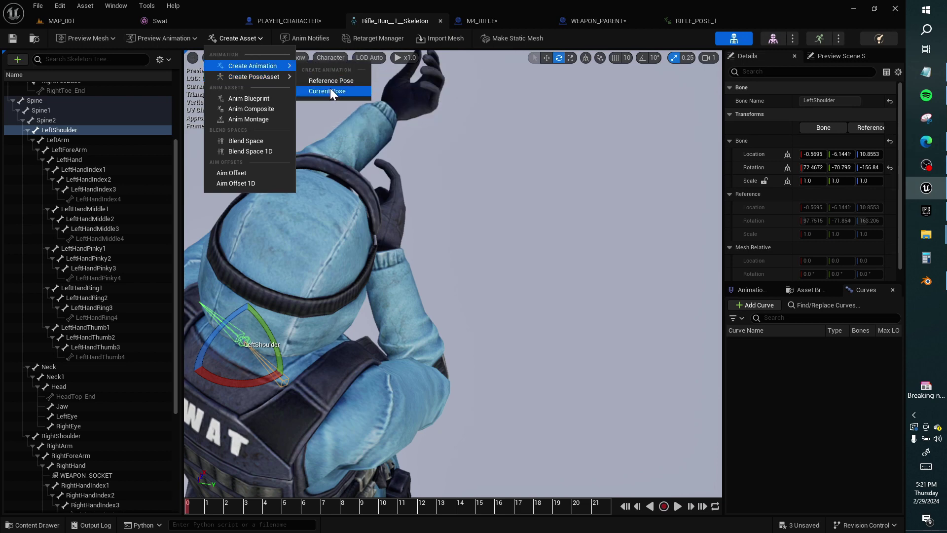
- Save the current pose as a new animation RIFLE_POSE_2 in the PLAYER_CHARACTER folder
{"action": "left_click", "coordinate": [330, 92]}
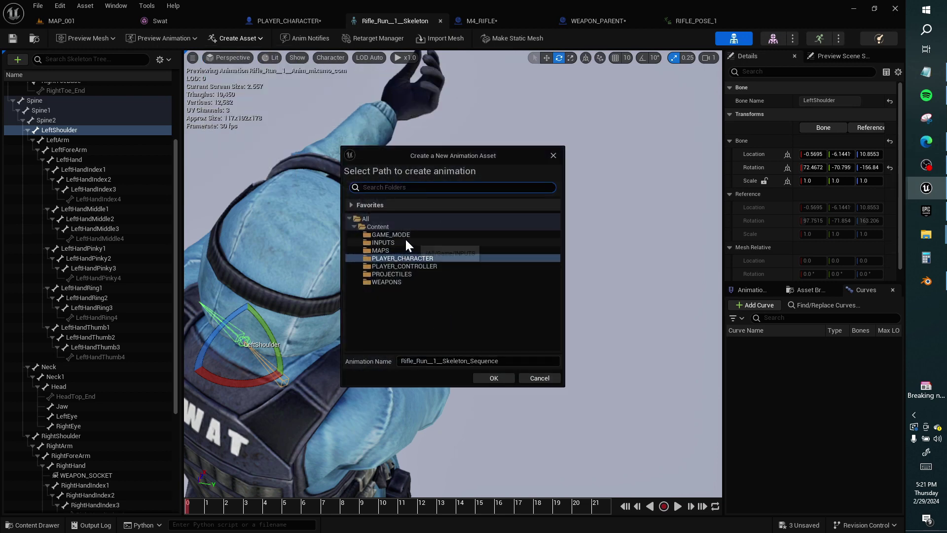
{"action": "left_click", "coordinate": [414, 259]}
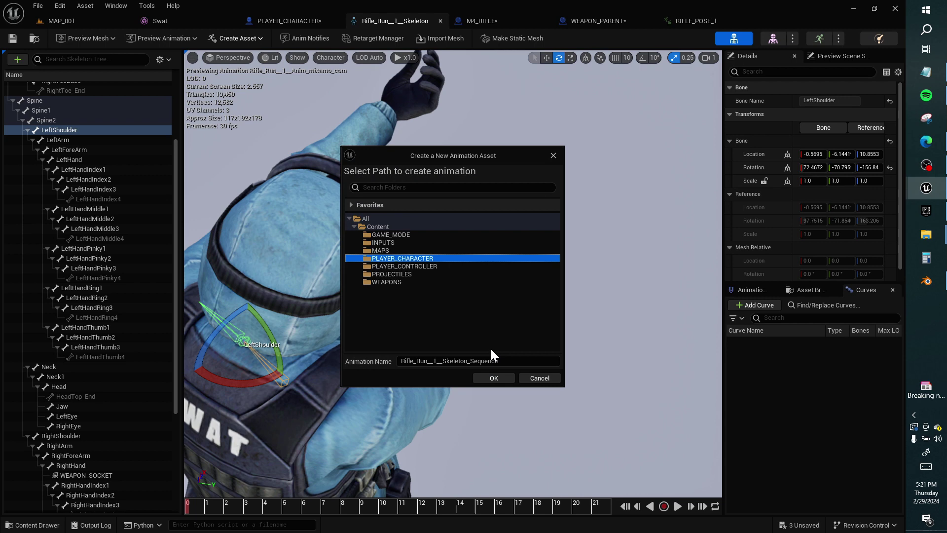
{"action": "left_click", "coordinate": [503, 361]}
{"action": "type", "text": "RIFLE"}
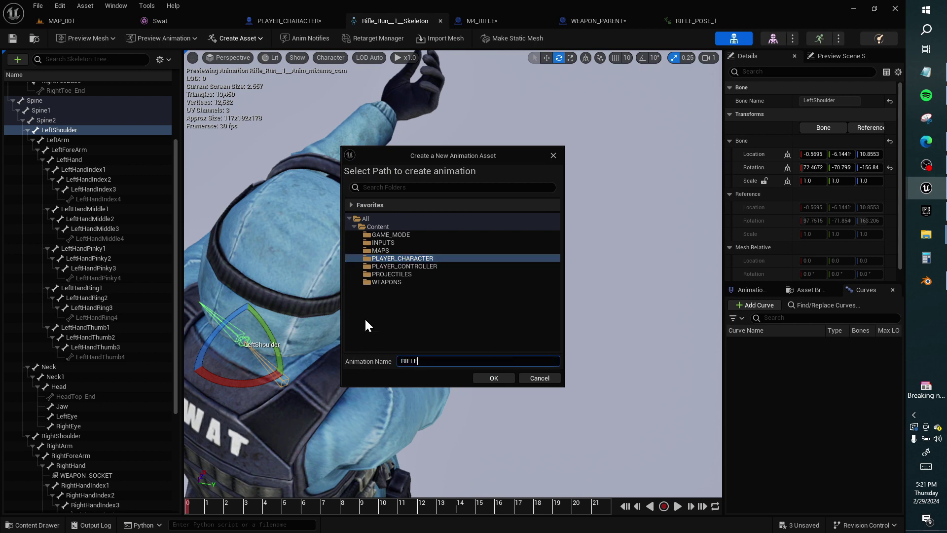
{"action": "type", "text": "_POSE_2"}
{"action": "left_click", "coordinate": [493, 379]}
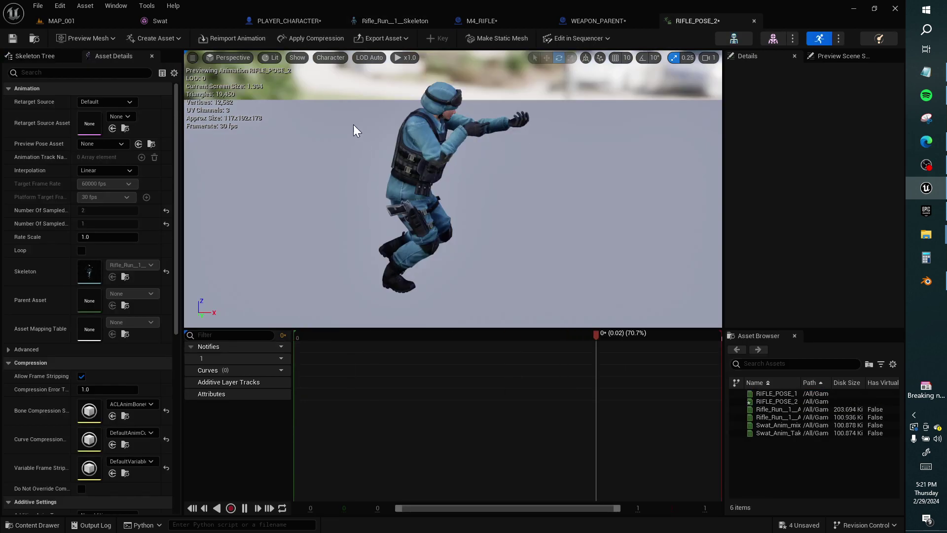
- Set the PLAYER_CHARACTER mesh's Anim to Play to RIFLE_POSE_2
{"action": "left_click", "coordinate": [286, 22]}
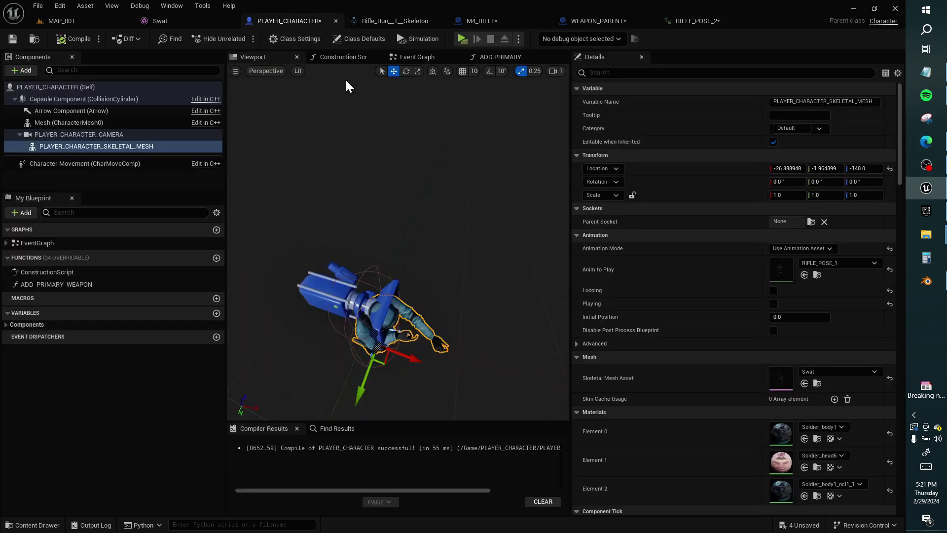
{"action": "left_click", "coordinate": [839, 262]}
{"action": "left_click", "coordinate": [740, 439]}
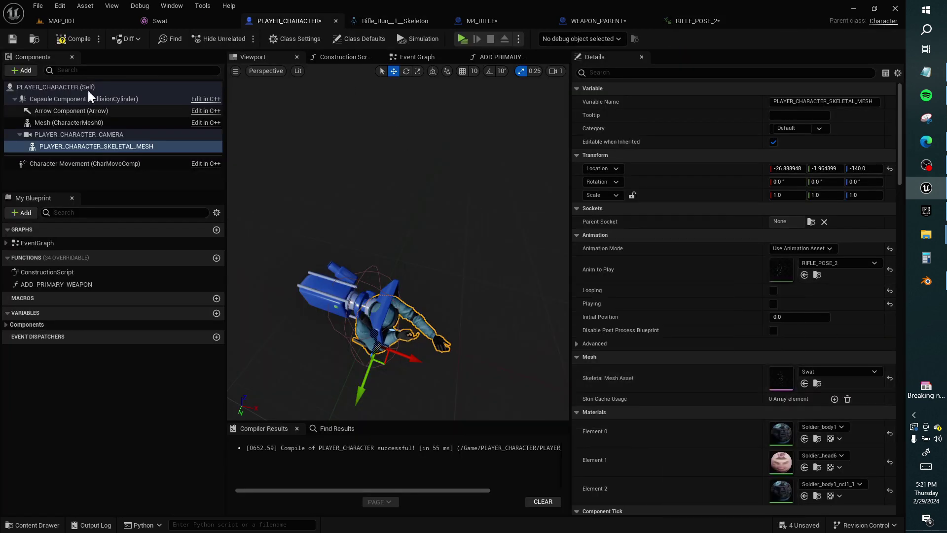
{"action": "left_click", "coordinate": [118, 21]}
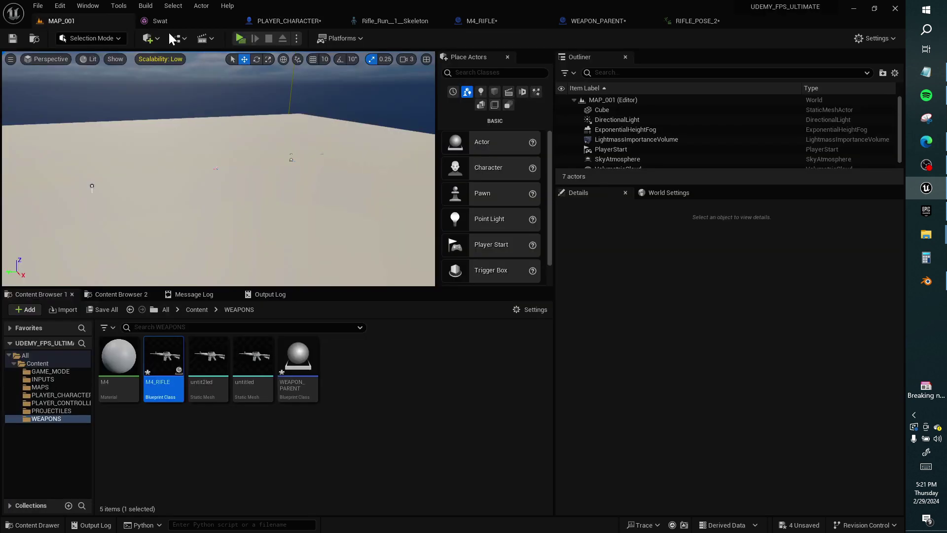
{"action": "left_click", "coordinate": [240, 39]}
{"action": "left_click", "coordinate": [489, 220]}
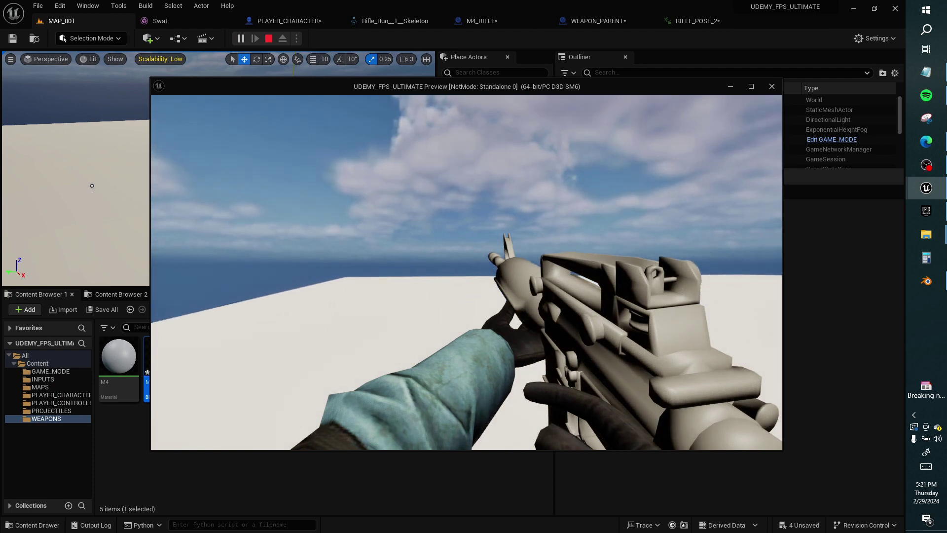
{"action": "key", "text": "alt+Tab"}
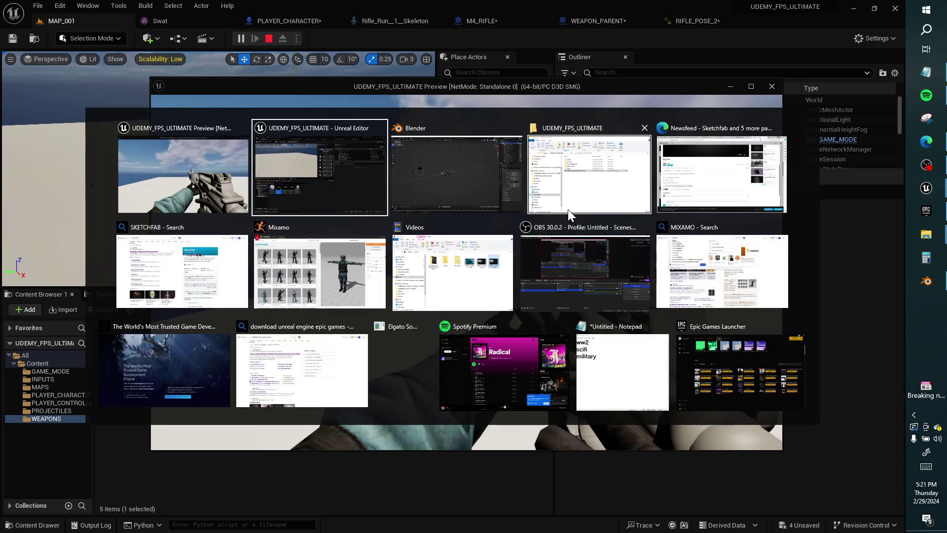
{"action": "left_click", "coordinate": [243, 128]}
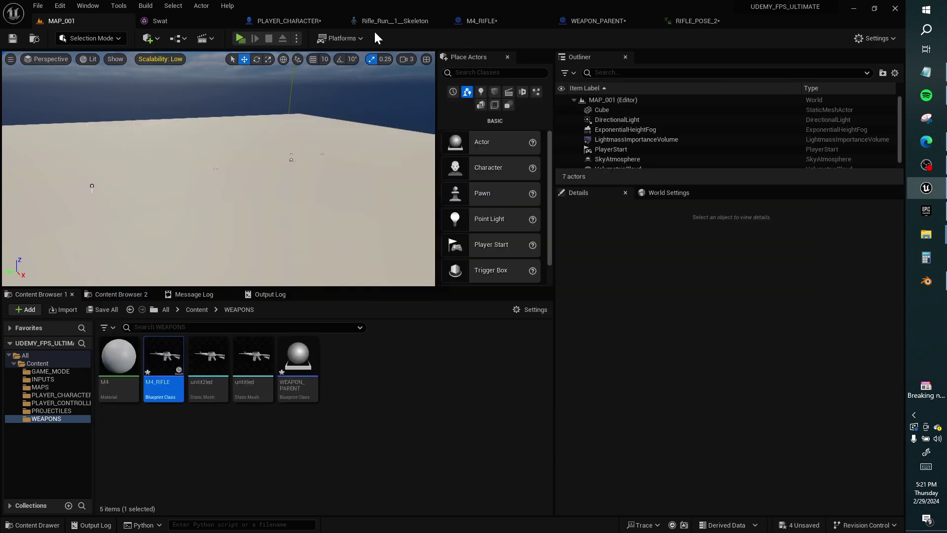
- Give the M4_RIFLE mesh NoCollision, overlap events off, and Can Character Step Up On set to No
{"action": "left_click", "coordinate": [505, 19]}
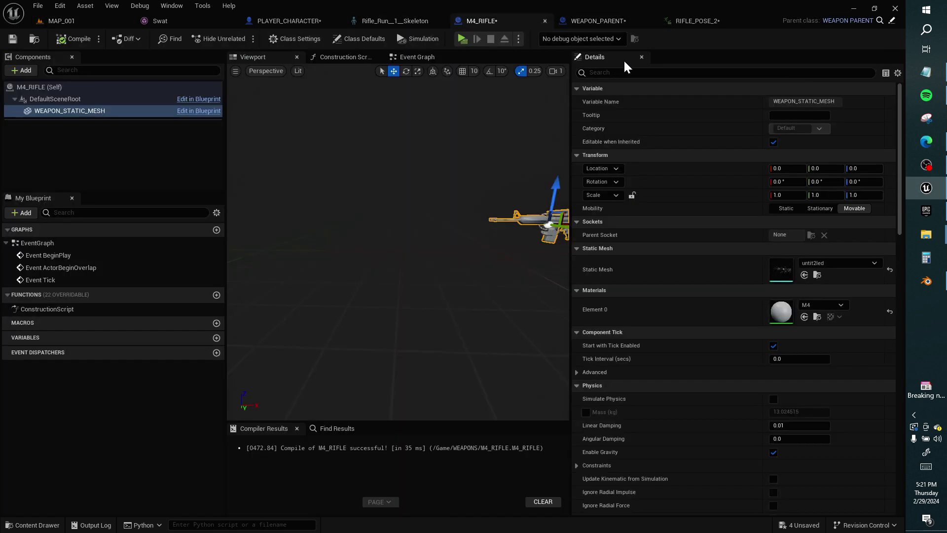
{"action": "left_click", "coordinate": [629, 72]}
{"action": "type", "text": "CO"}
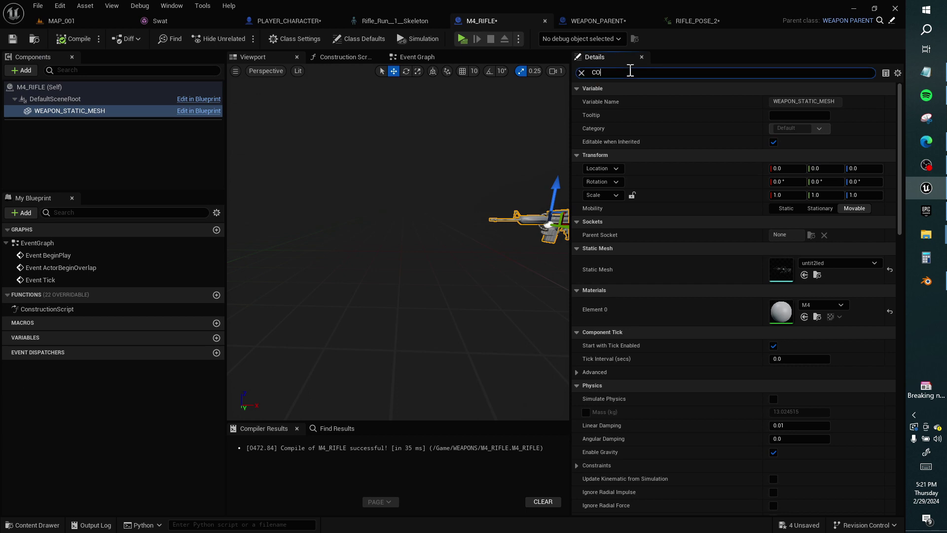
{"action": "type", "text": "LL"}
{"action": "left_click", "coordinate": [785, 170]}
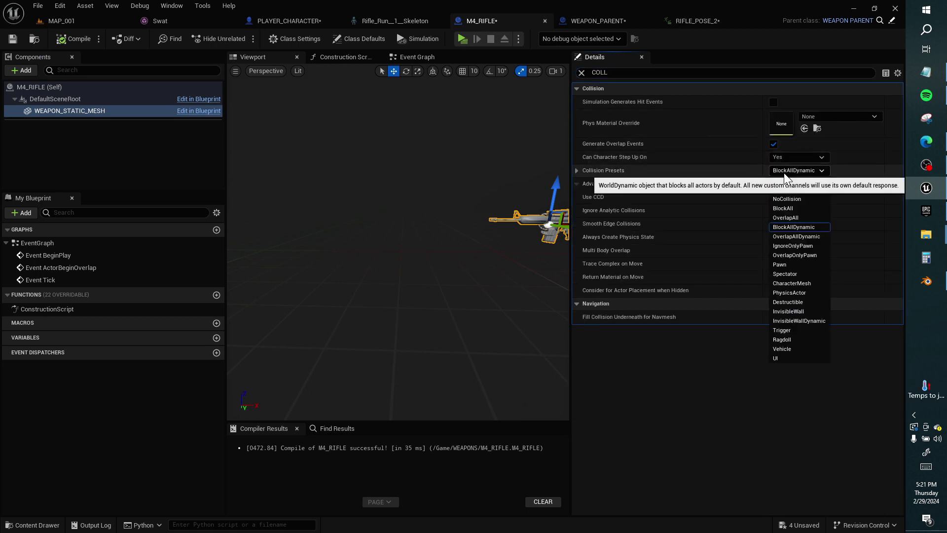
{"action": "left_click", "coordinate": [799, 199]}
{"action": "left_click", "coordinate": [773, 143]}
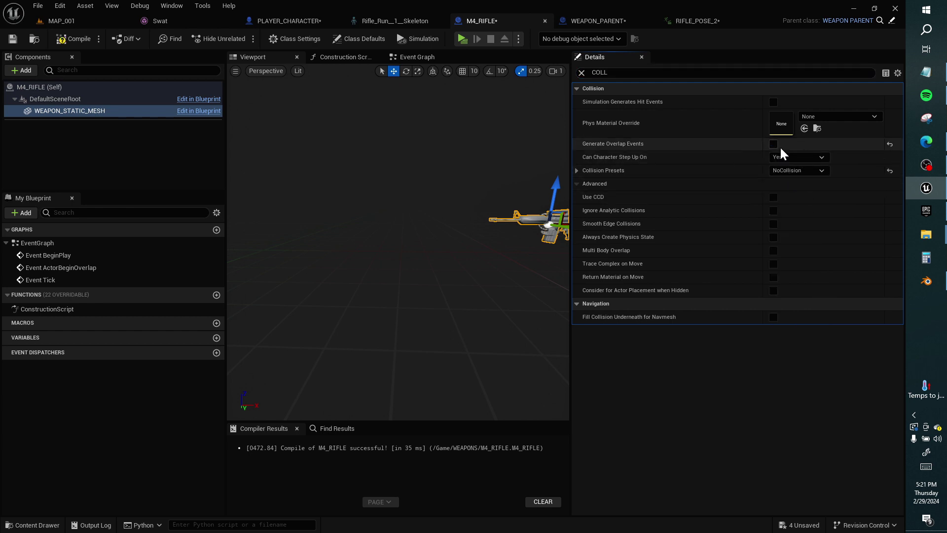
{"action": "left_click", "coordinate": [792, 158]}
{"action": "left_click", "coordinate": [789, 168]}
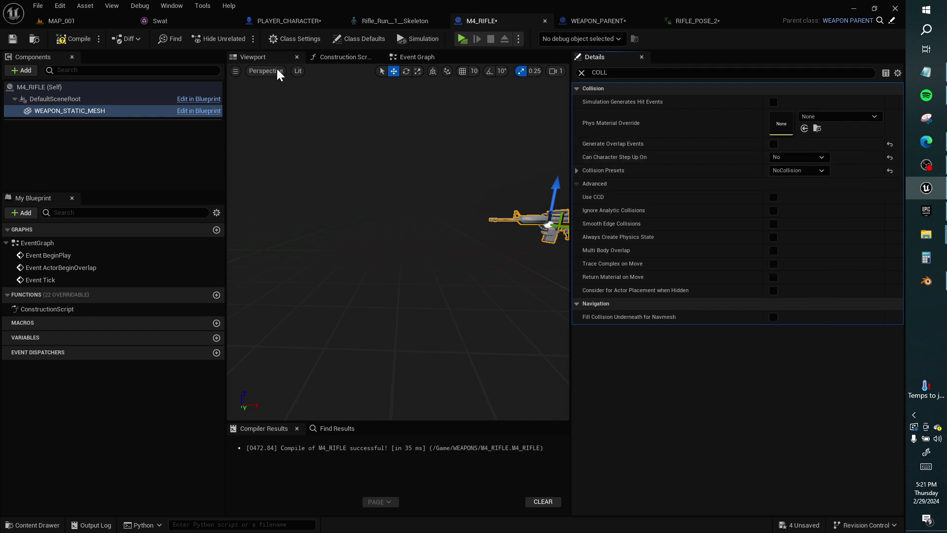
- Play-test MAP_001 to check the held rifle, then close the preview and open RIFLE_POSE_2
{"action": "left_click", "coordinate": [74, 21]}
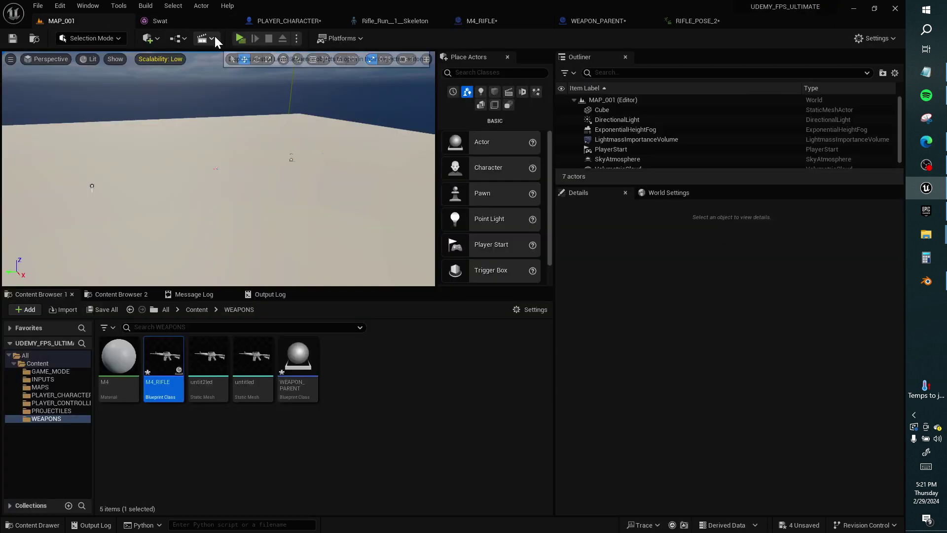
{"action": "left_click", "coordinate": [240, 38]}
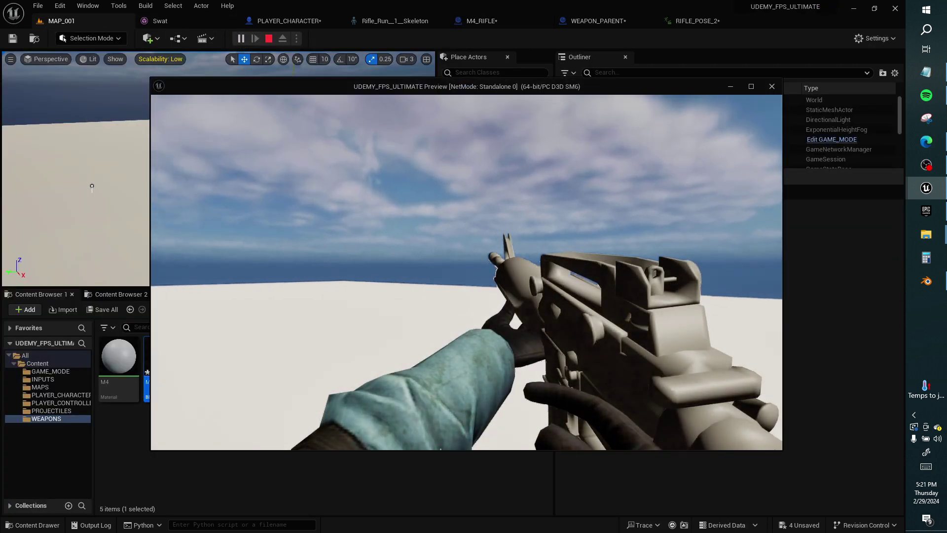
{"action": "key", "text": "alt+Tab"}
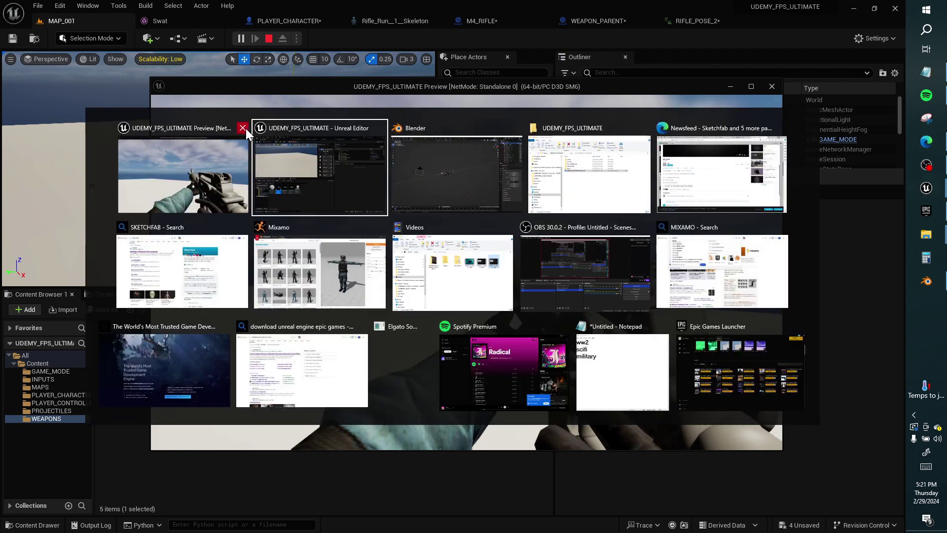
{"action": "left_click", "coordinate": [242, 128]}
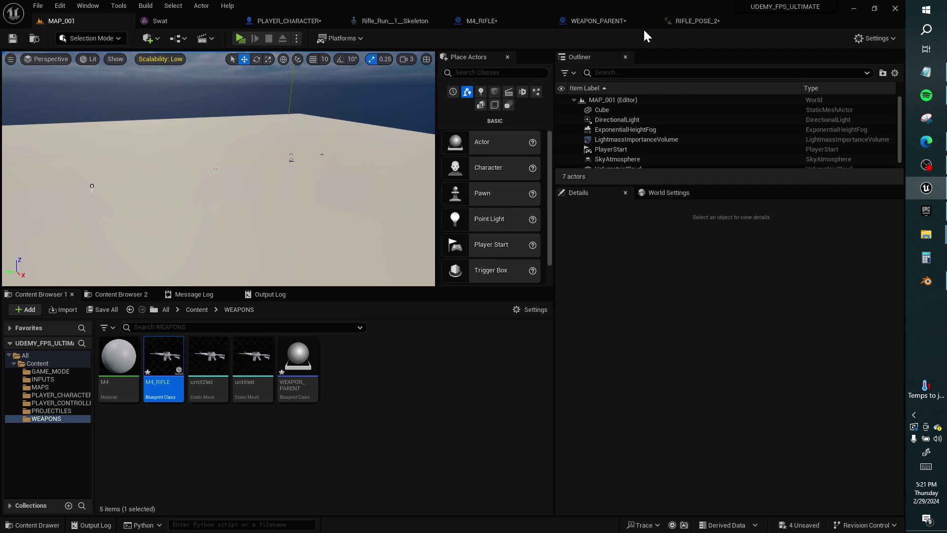
{"action": "left_click", "coordinate": [686, 22]}
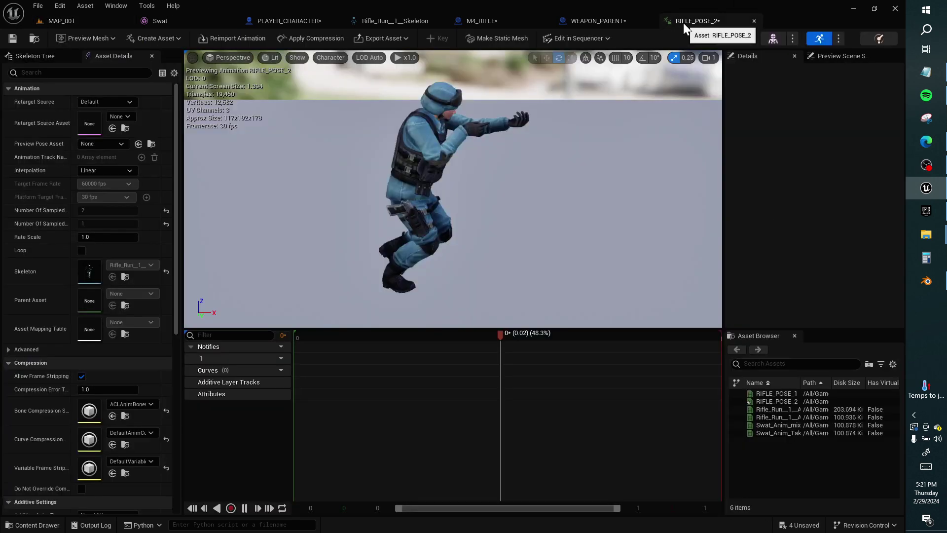
- Rotate the right hand's WEAPON_SOCKET to 26.366, -86.095, -106.44 and play-test MAP_001
{"action": "left_click", "coordinate": [46, 57]}
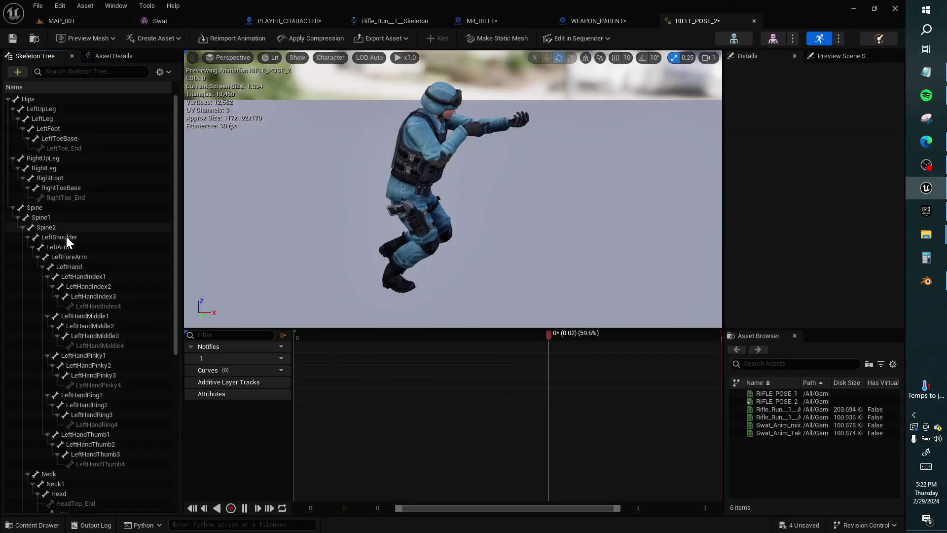
{"action": "scroll", "coordinate": [103, 380], "scroll_direction": "down", "scroll_amount": 6}
{"action": "scroll", "coordinate": [86, 398], "scroll_direction": "down", "scroll_amount": 2}
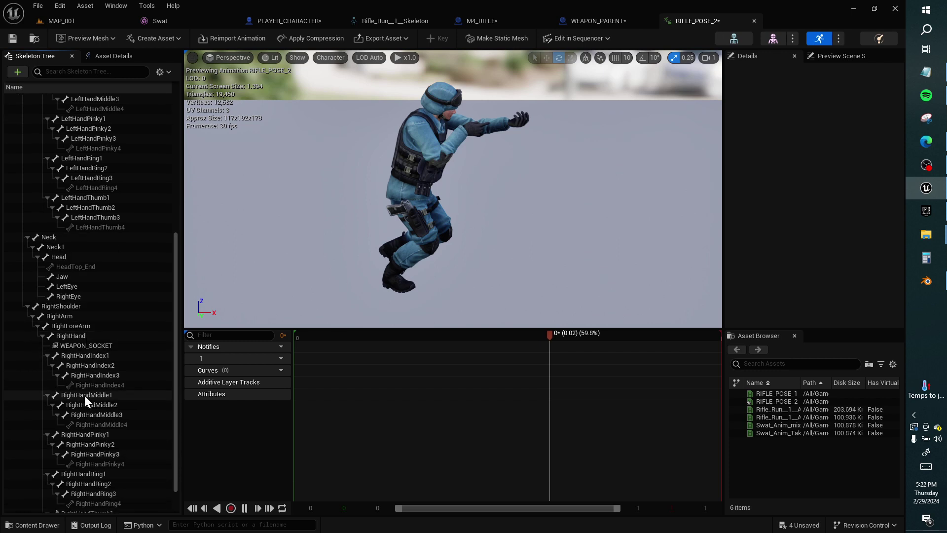
{"action": "left_click", "coordinate": [99, 345]}
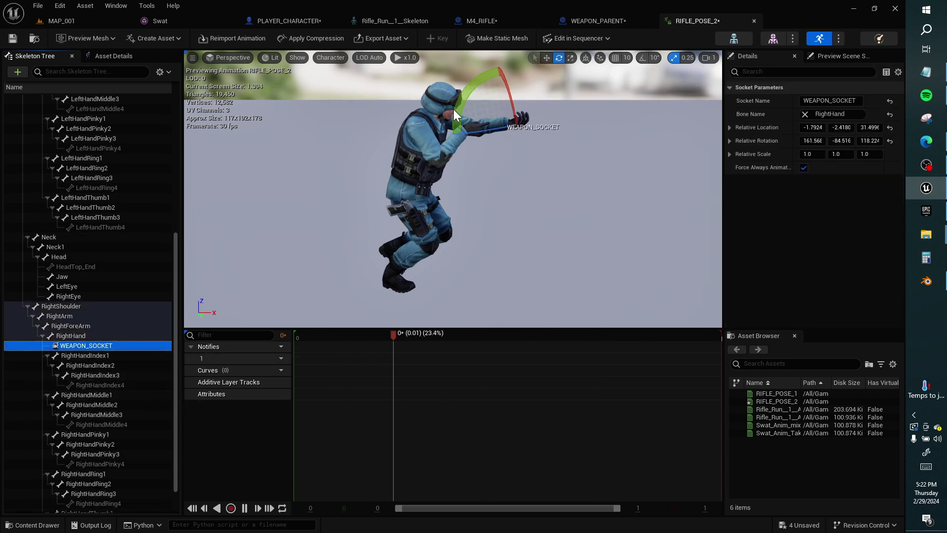
{"action": "left_click_drag", "start_coordinate": [458, 107], "coordinate": [448, 127]}
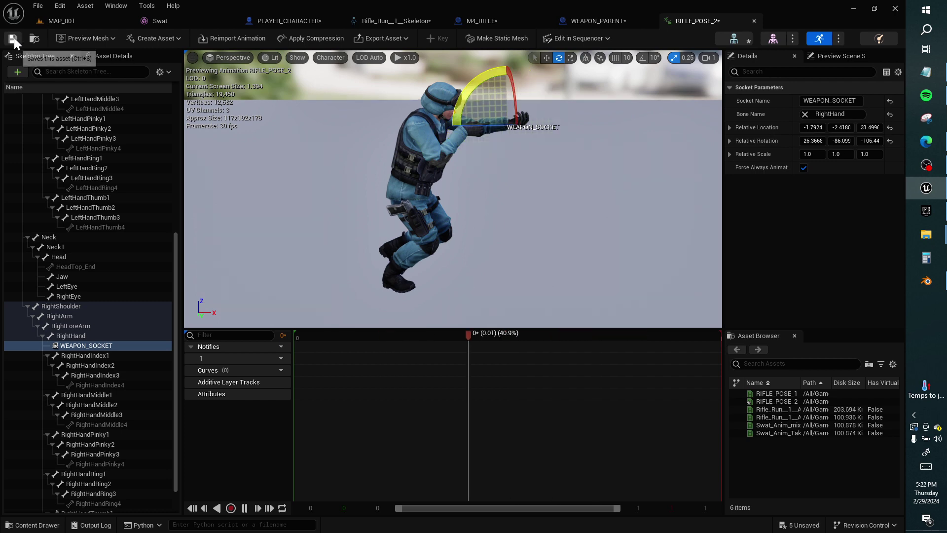
{"action": "left_click", "coordinate": [55, 23]}
{"action": "left_click", "coordinate": [240, 38]}
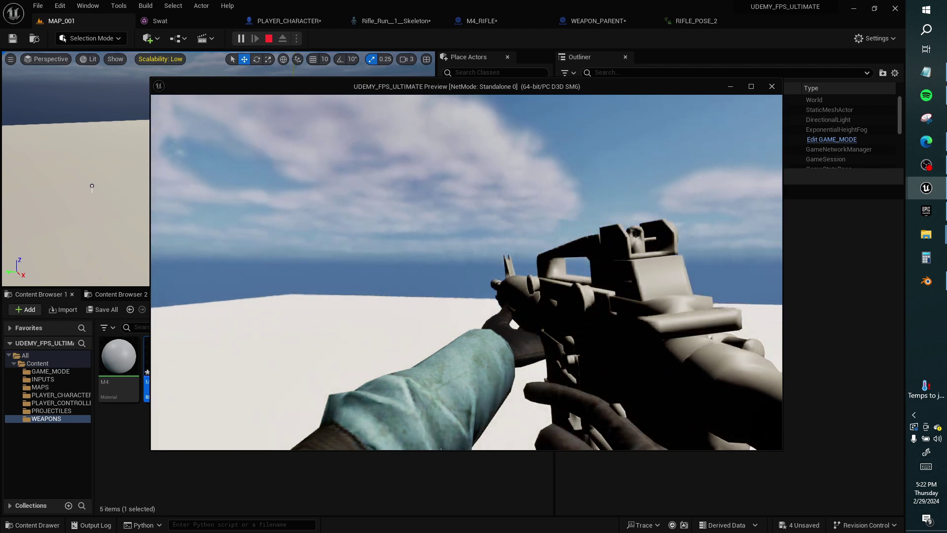
- Close the game preview and go back to RIFLE_POSE_2, orbiting the view onto the hands
{"action": "key", "text": "alt+Tab"}
{"action": "left_click", "coordinate": [243, 127]}
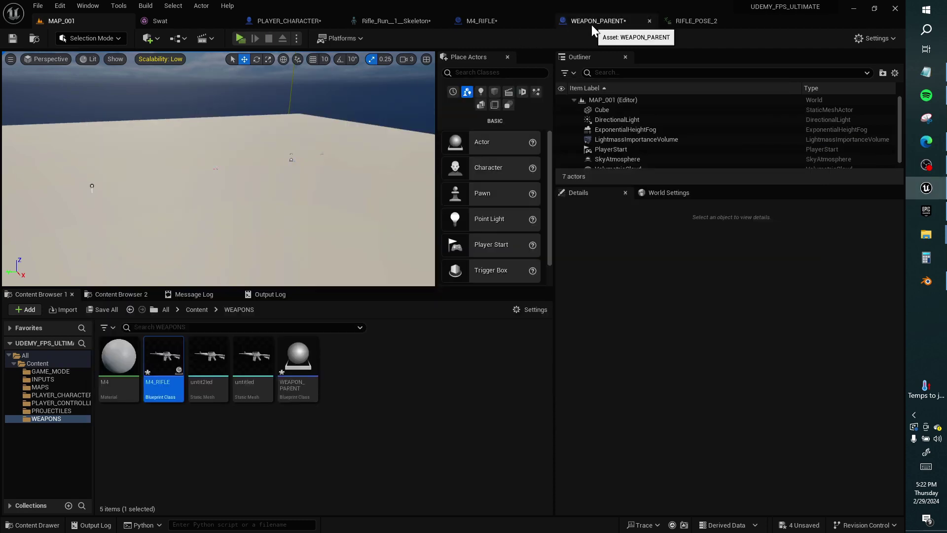
{"action": "left_click", "coordinate": [672, 19]}
{"action": "mouse_move", "coordinate": [365, 162]}
{"action": "right_mouse_down"}
{"action": "mouse_move", "coordinate": [370, 207]}
{"action": "mouse_move", "coordinate": [355, 183]}
{"action": "mouse_move", "coordinate": [374, 183]}
{"action": "mouse_move", "coordinate": [355, 185]}
{"action": "mouse_move", "coordinate": [362, 181]}
{"action": "right_mouse_up"}
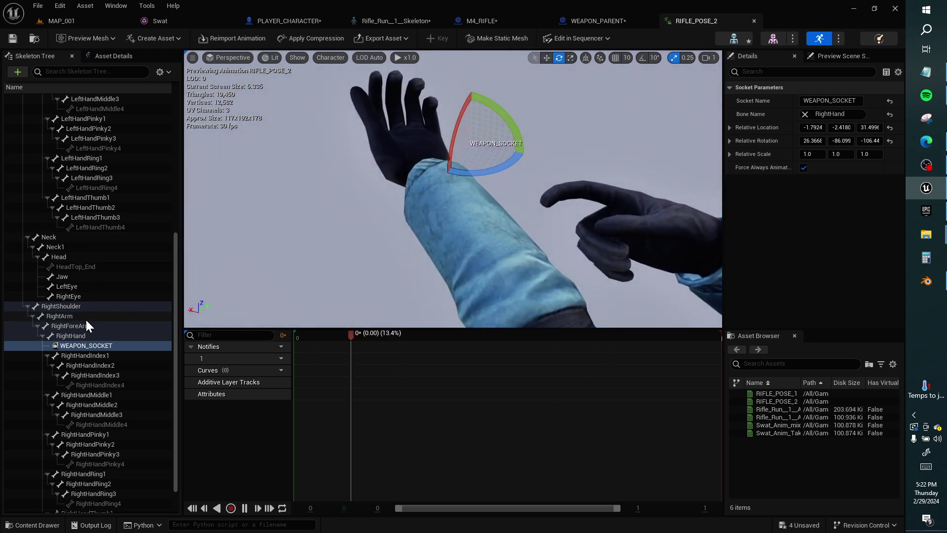
- Bend the LeftHandThumb1 and LeftHandThumb3 joints, leaving the thumb tip's first rotation at 11.8273
{"action": "scroll", "coordinate": [91, 177], "scroll_direction": "up", "scroll_amount": 4}
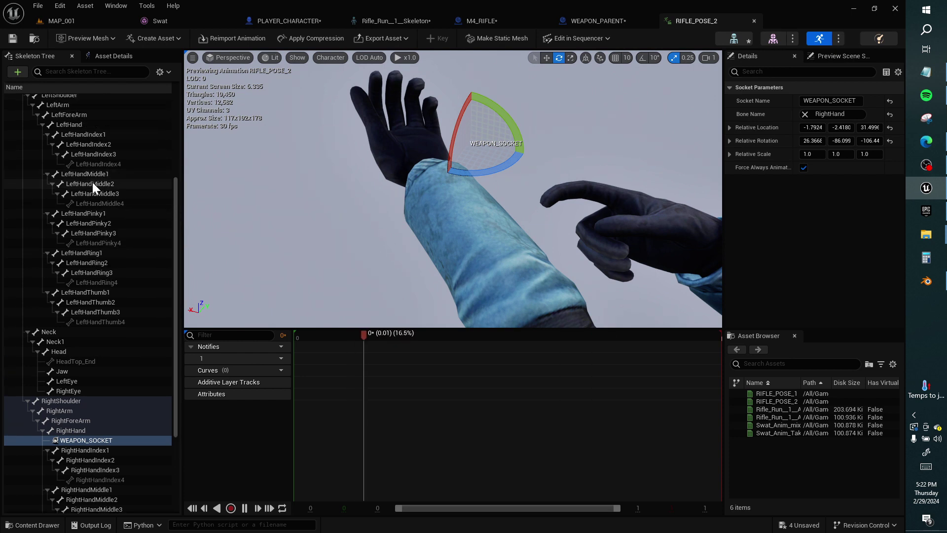
{"action": "scroll", "coordinate": [91, 182], "scroll_direction": "up", "scroll_amount": 2}
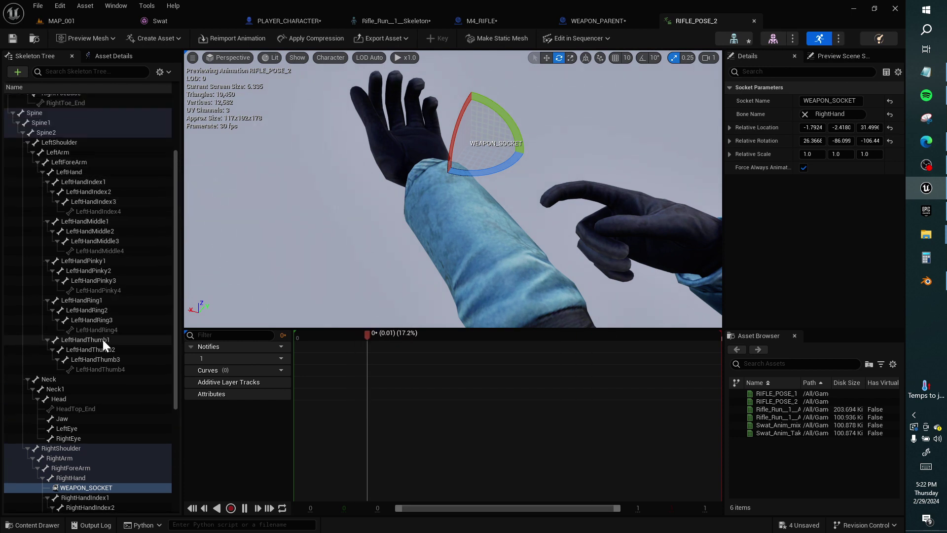
{"action": "left_click", "coordinate": [102, 340]}
{"action": "left_click", "coordinate": [111, 359]}
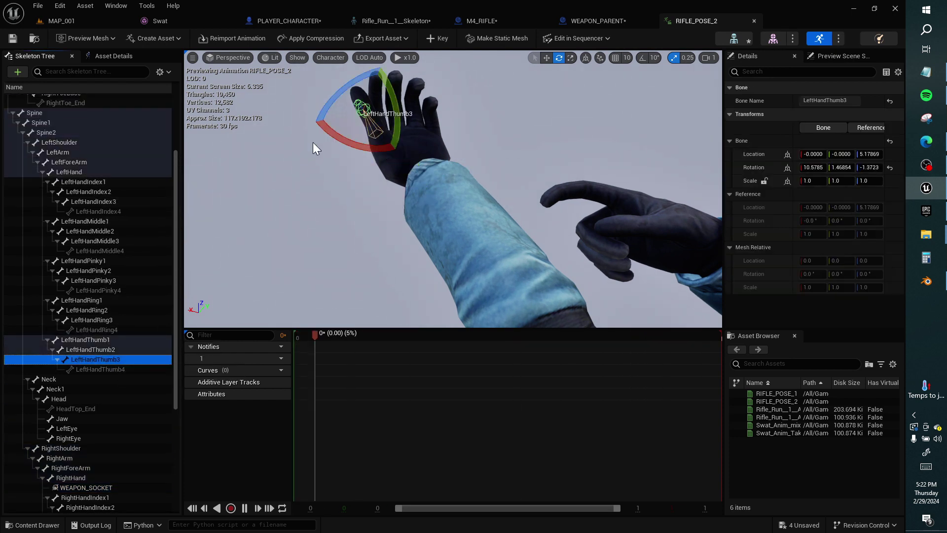
{"action": "mouse_move", "coordinate": [340, 129]}
{"action": "left_mouse_down"}
{"action": "mouse_move", "coordinate": [344, 114]}
{"action": "mouse_move", "coordinate": [329, 126]}
{"action": "left_mouse_up"}
{"action": "left_click", "coordinate": [99, 340]}
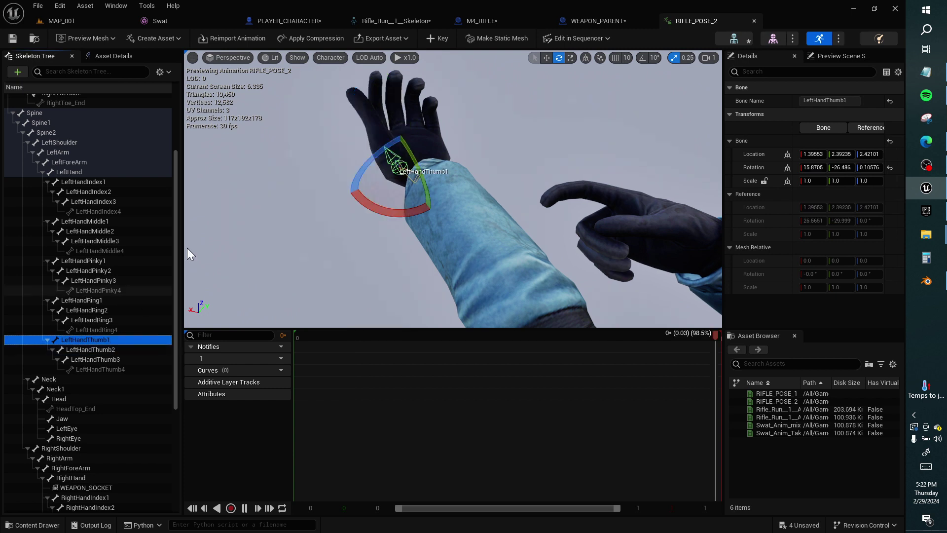
{"action": "mouse_move", "coordinate": [366, 202]}
{"action": "left_mouse_down"}
{"action": "mouse_move", "coordinate": [359, 197]}
{"action": "mouse_move", "coordinate": [365, 203]}
{"action": "left_mouse_up"}
{"action": "left_click", "coordinate": [116, 360]}
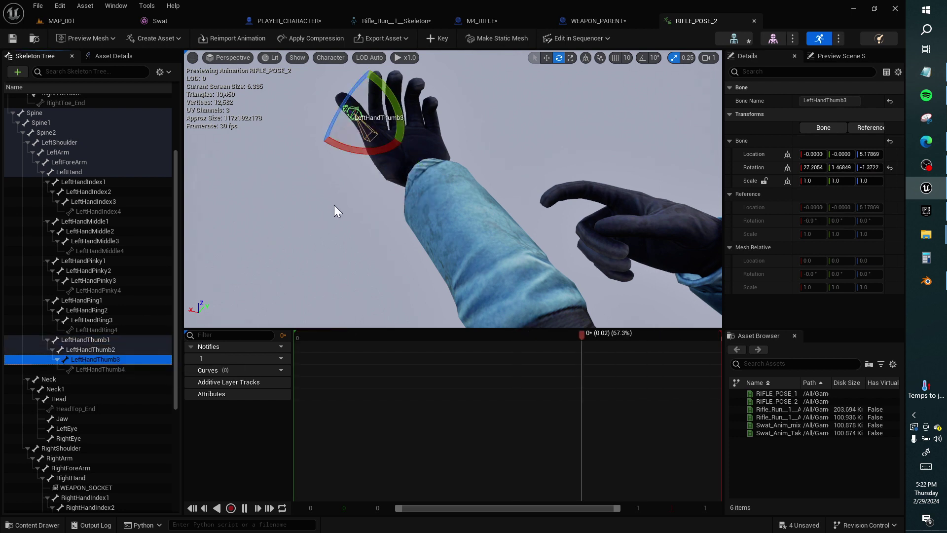
{"action": "left_click_drag", "start_coordinate": [346, 154], "coordinate": [266, 133]}
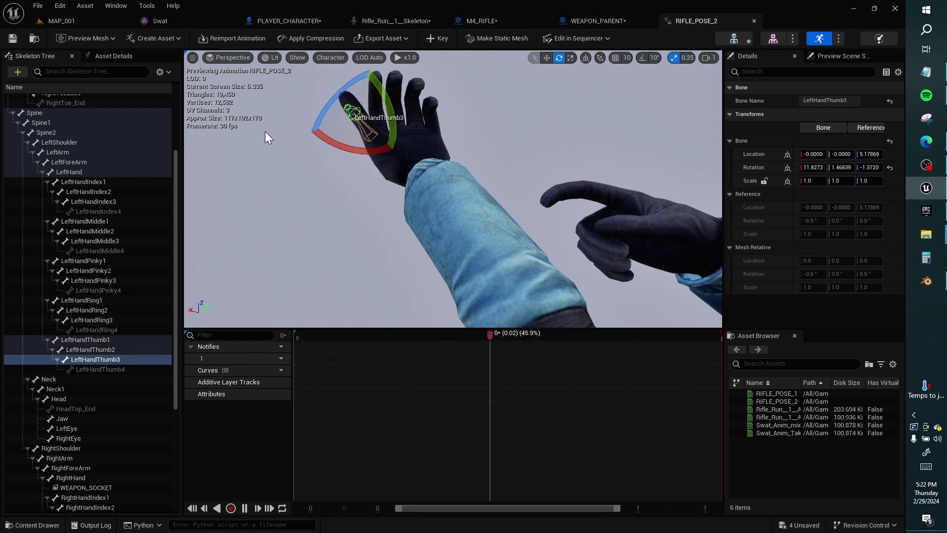
- Save the current pose as a new animation named RIFLE_POSE_3 in PLAYER_CHARACTER
{"action": "left_click", "coordinate": [172, 38]}
{"action": "mouse_move", "coordinate": [180, 66]}
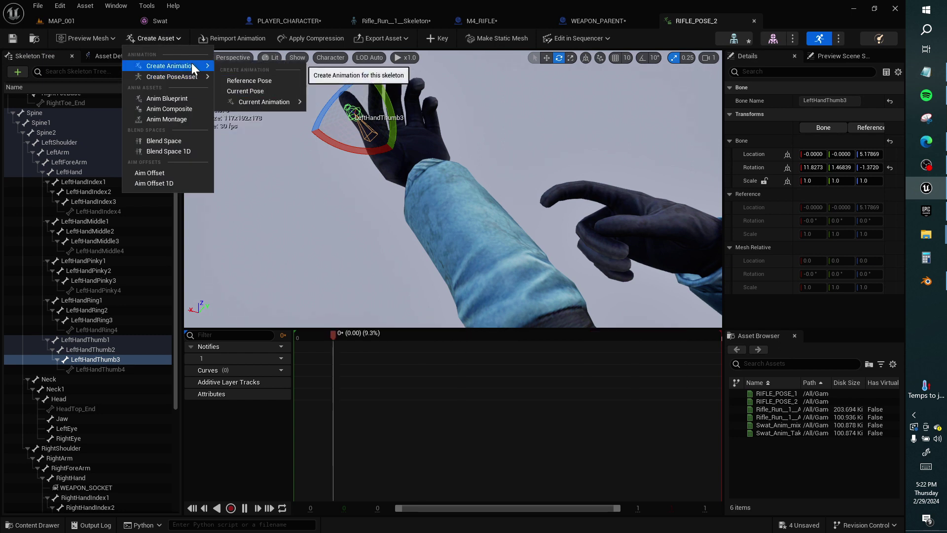
{"action": "left_click", "coordinate": [255, 91]}
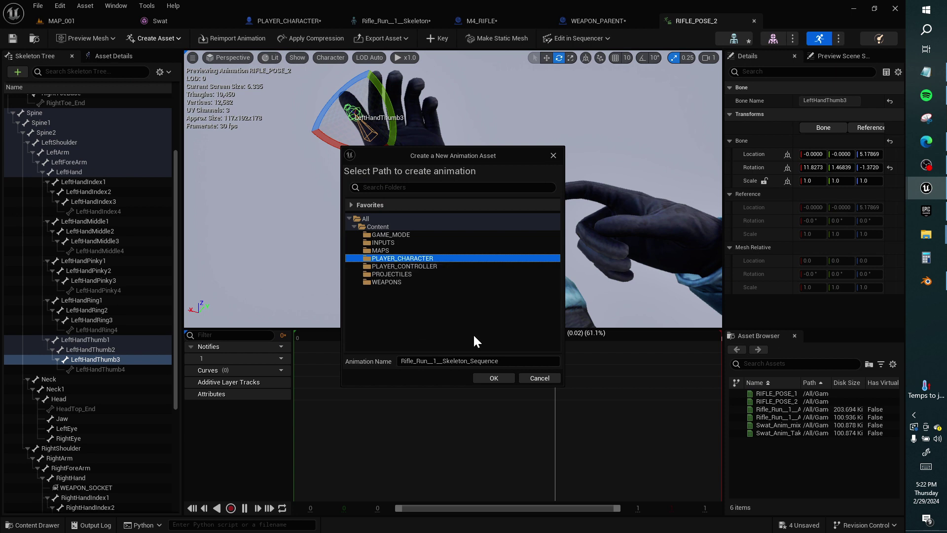
{"action": "left_click_drag", "start_coordinate": [513, 363], "coordinate": [380, 364]}
{"action": "type", "text": "RIFLE"}
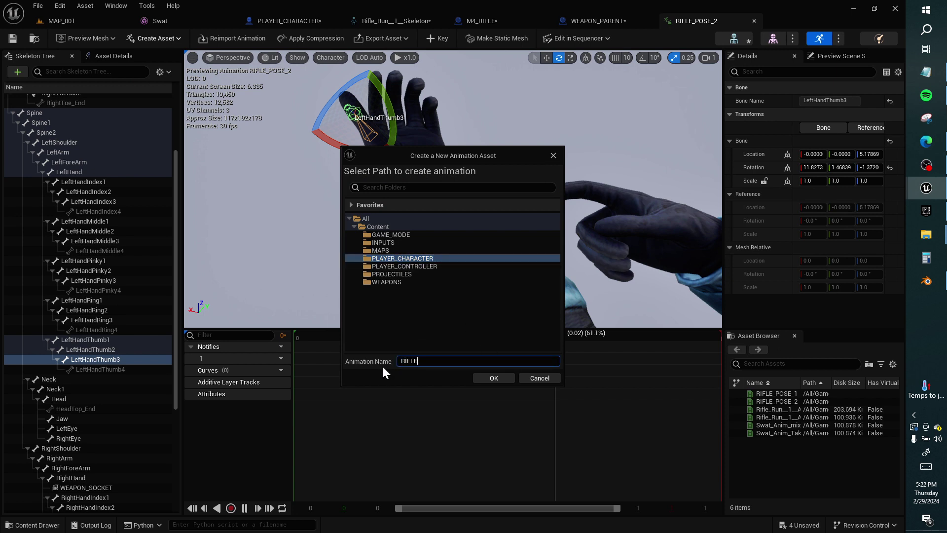
{"action": "type", "text": "_POSE_3"}
{"action": "left_click", "coordinate": [474, 377]}
- Set the PLAYER_CHARACTER mesh's Anim to Play to RIFLE_POSE_3
{"action": "left_click", "coordinate": [300, 20]}
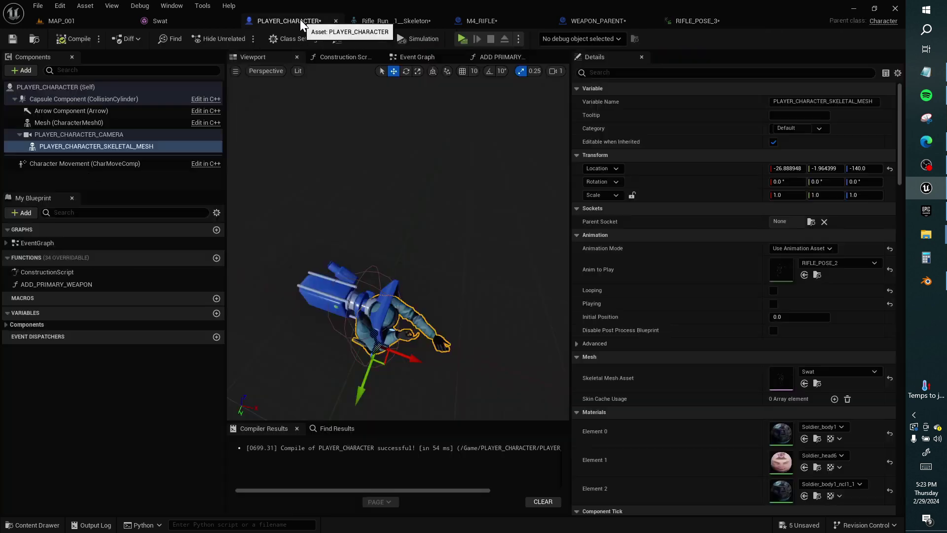
{"action": "left_click", "coordinate": [839, 263]}
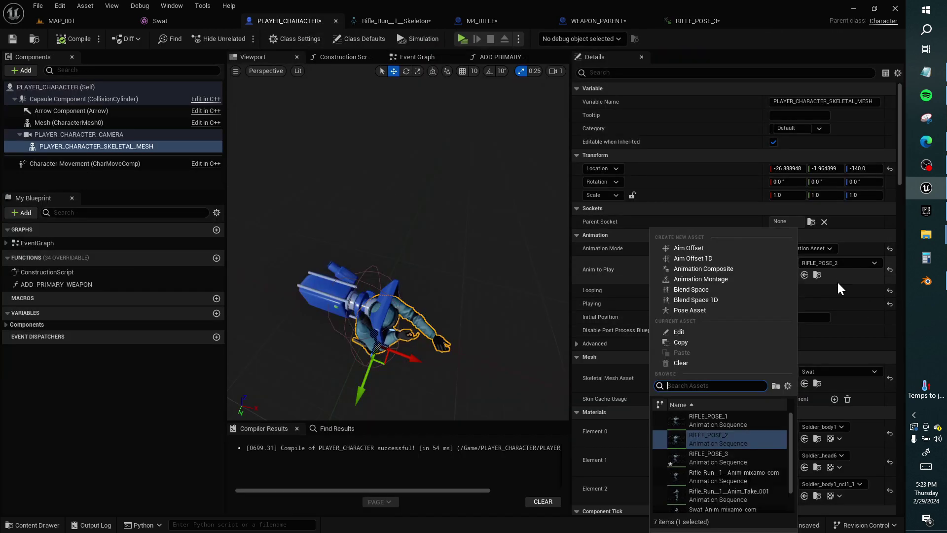
{"action": "left_click", "coordinate": [744, 456]}
- Play-test MAP_001 and look around to check the first-person arms gripping the M4 rifle
{"action": "left_click", "coordinate": [91, 16]}
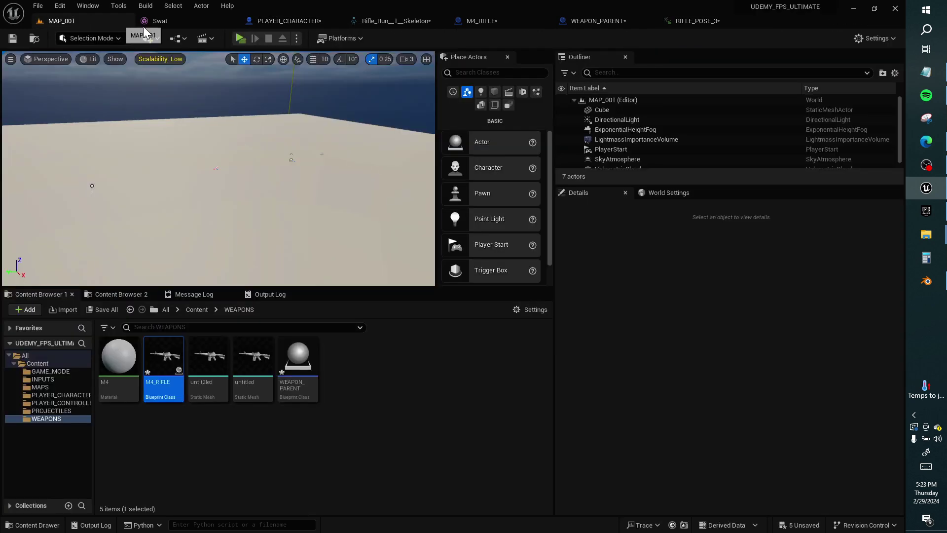
{"action": "left_click", "coordinate": [241, 37]}
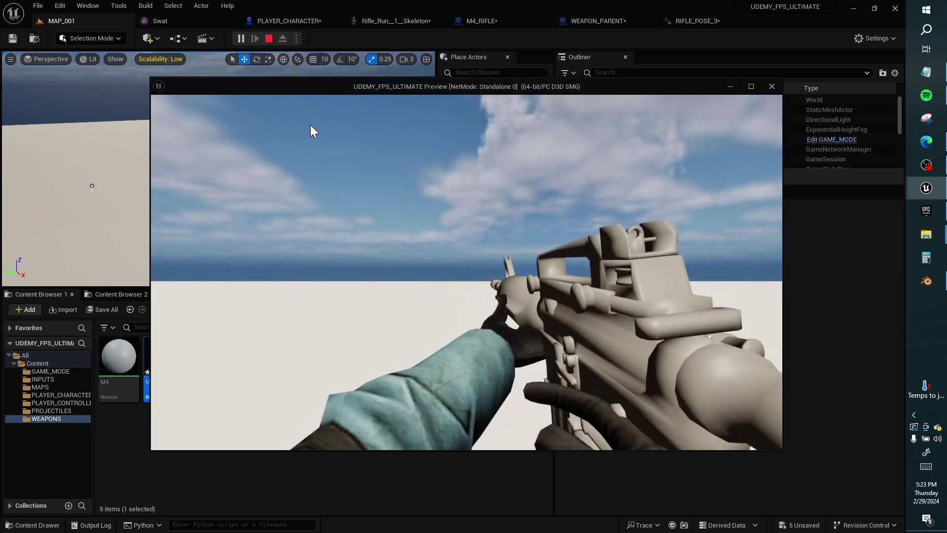
{"action": "left_click", "coordinate": [466, 227]}
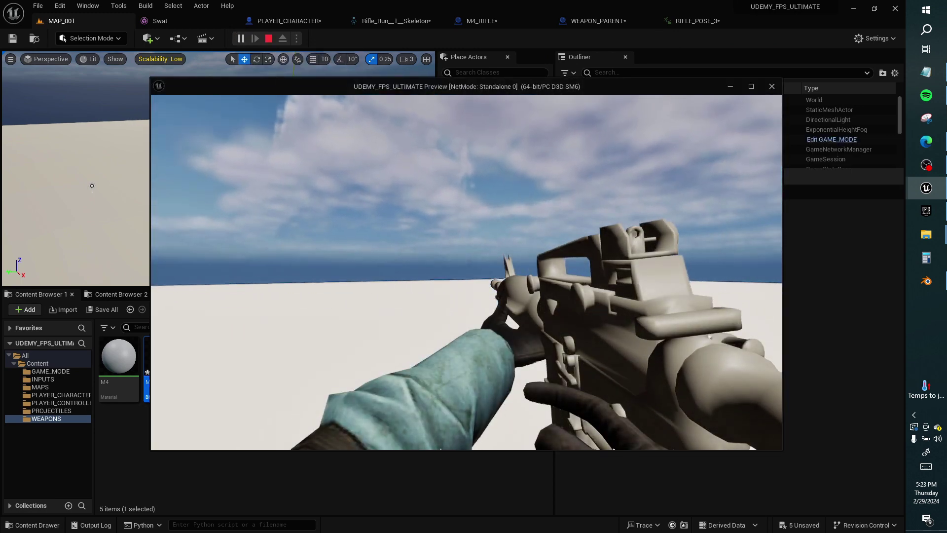